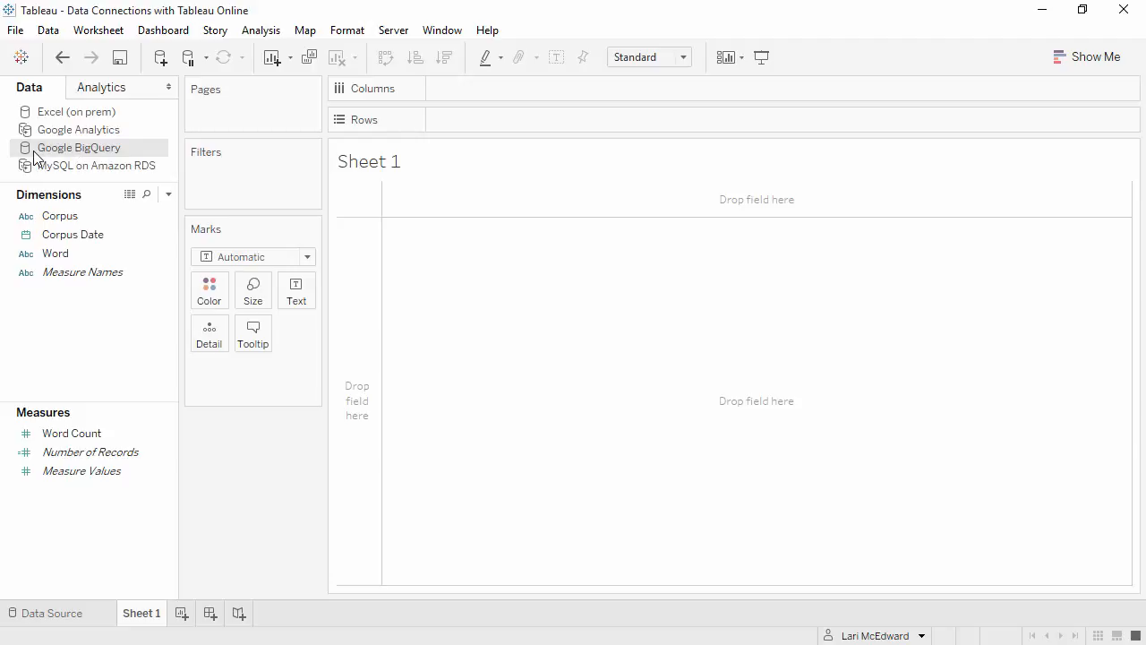
# Publish the Google BigQuery data source to the Default project with Embedded password authentication and dismiss the completion dialog
pyautogui.click(391, 33)
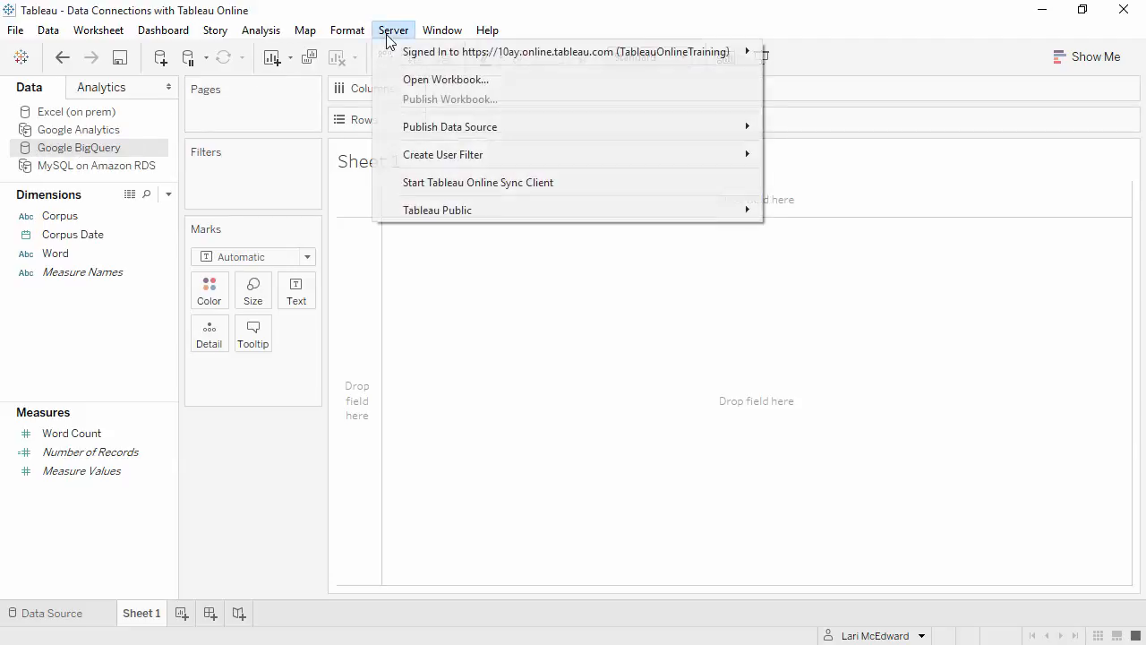
pyautogui.moveTo(505, 131)
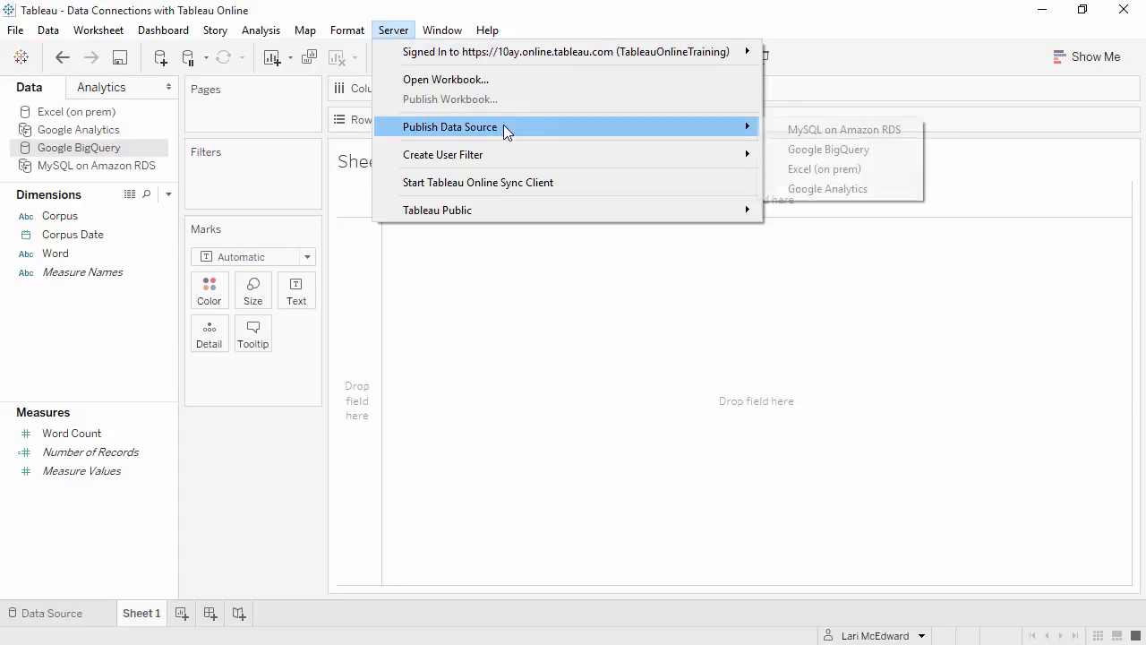
pyautogui.click(821, 150)
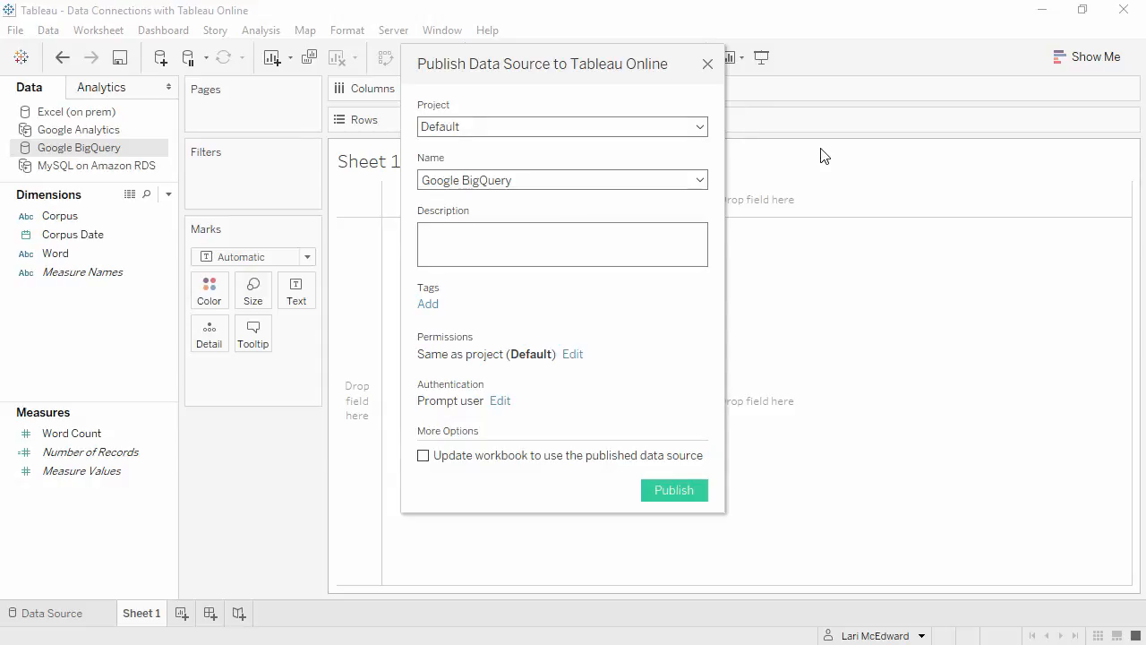
pyautogui.click(500, 402)
pyautogui.click(708, 457)
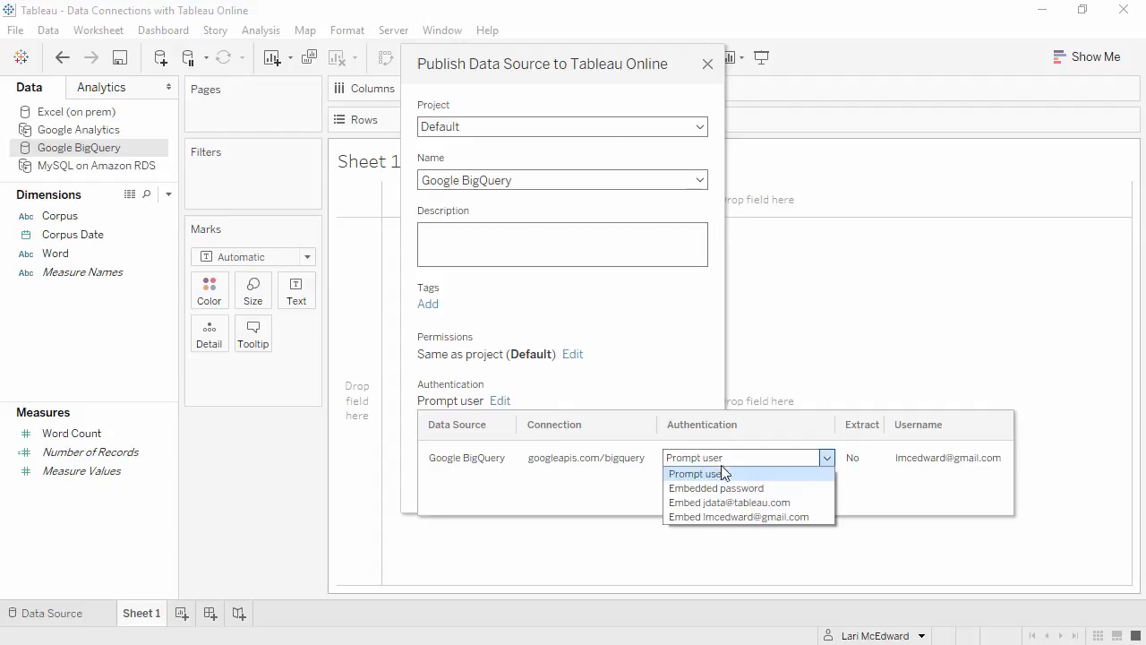
pyautogui.click(725, 487)
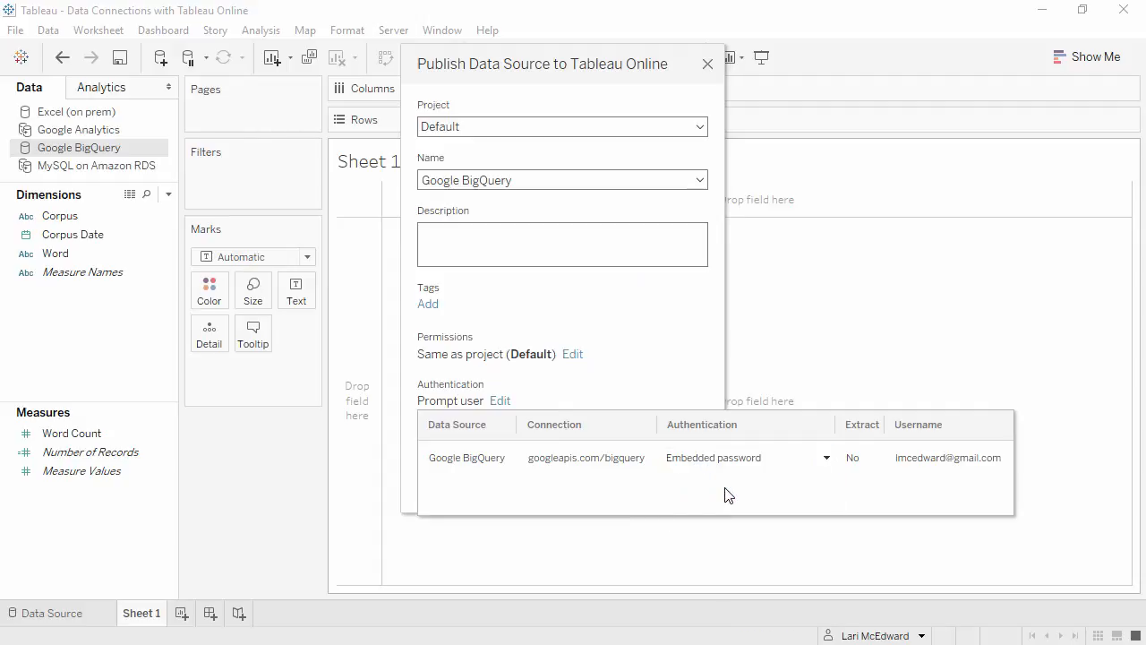
pyautogui.click(667, 355)
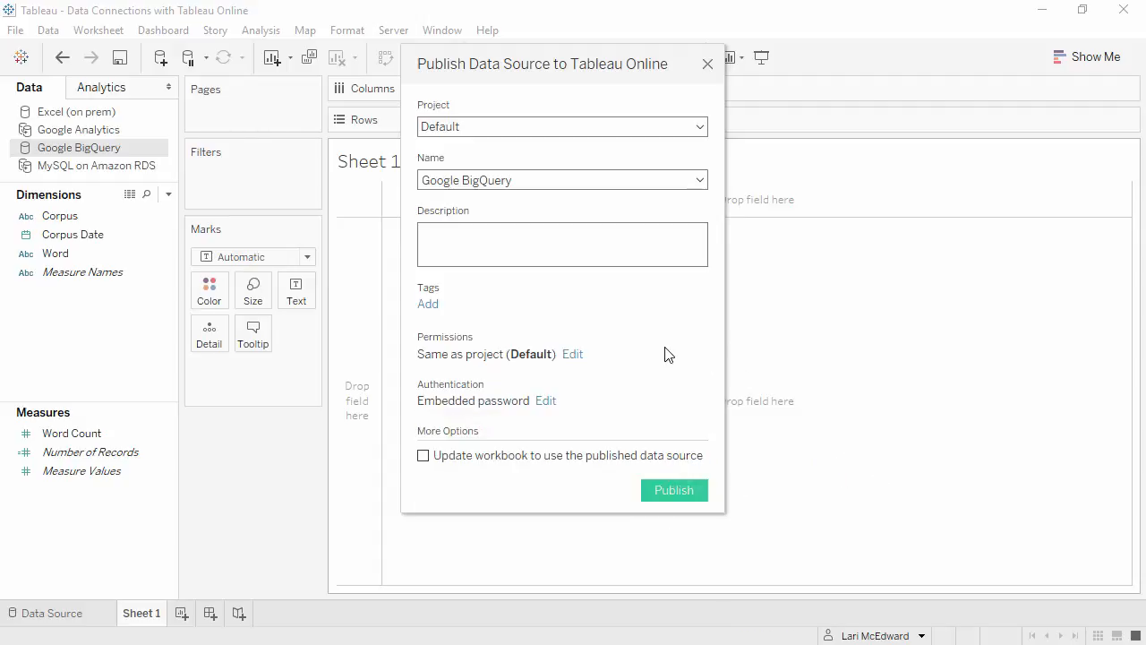
pyautogui.click(676, 491)
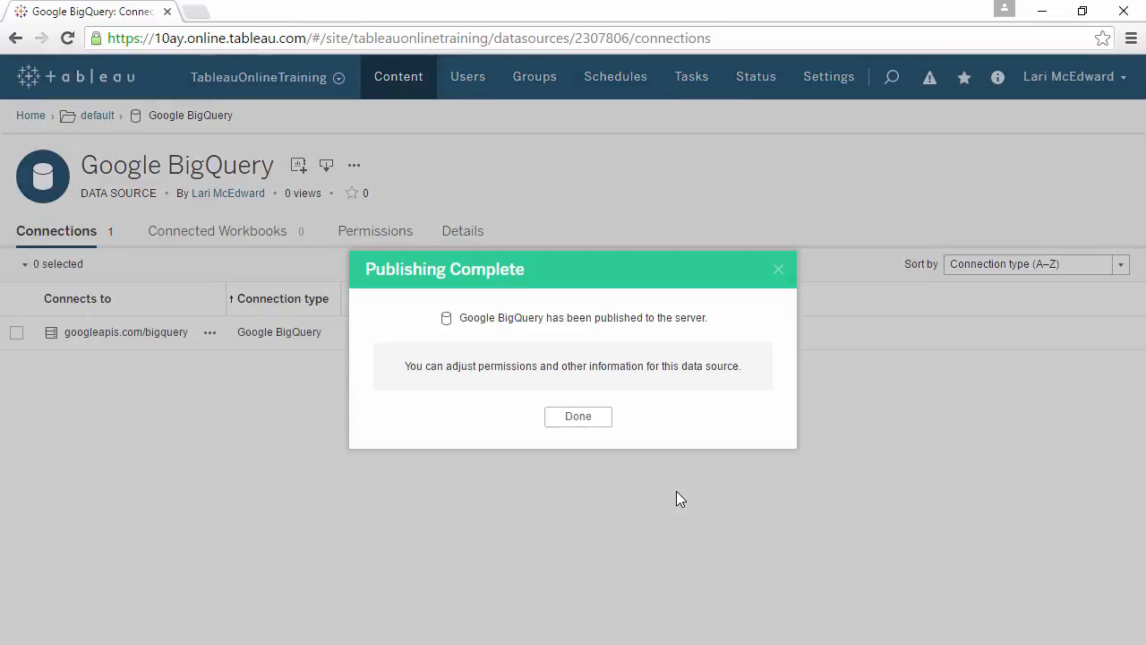
pyautogui.click(591, 421)
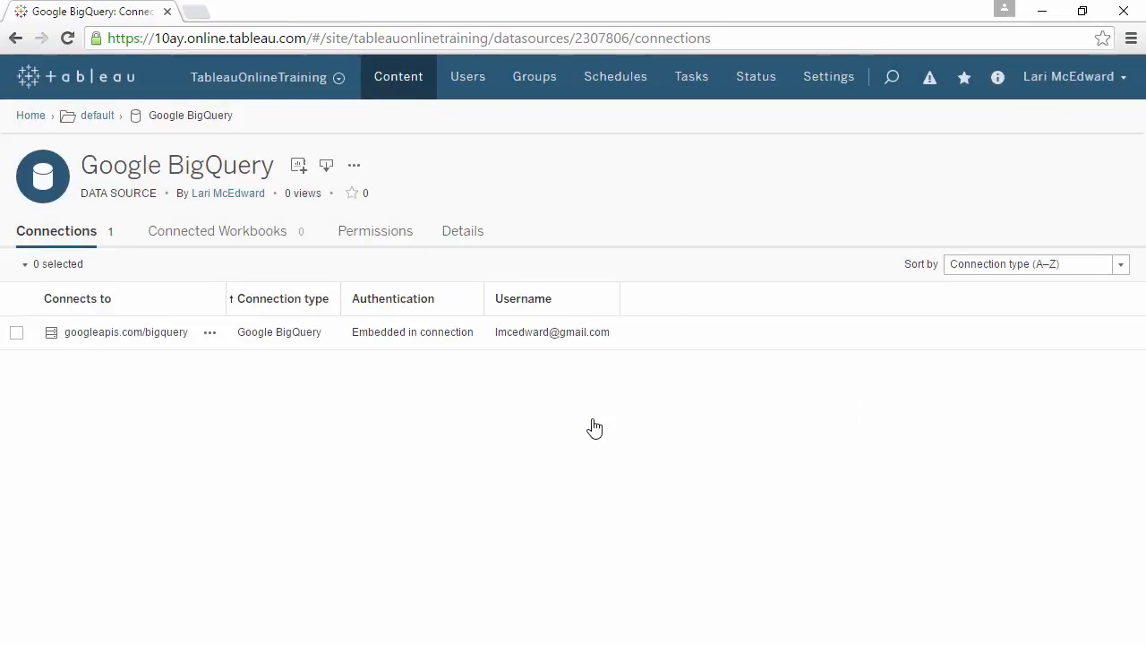
# Switch back to Tableau Desktop and publish the MySQL on Amazon RDS data source with authentication set to Allow refresh access
pyautogui.click(1041, 12)
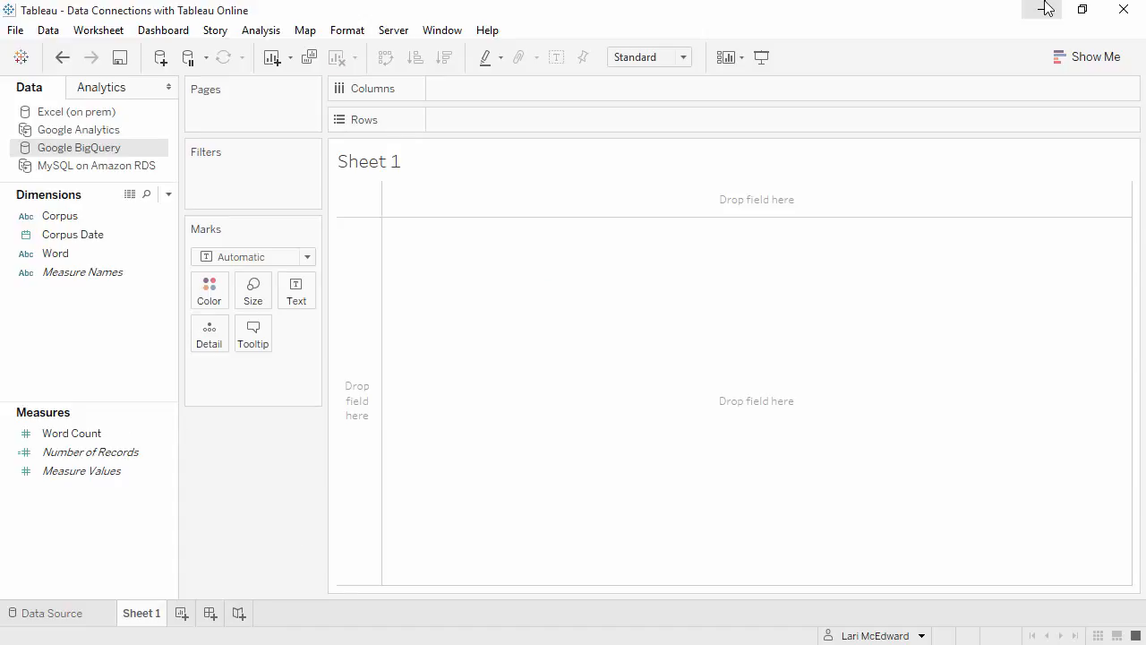
pyautogui.rightClick(136, 172)
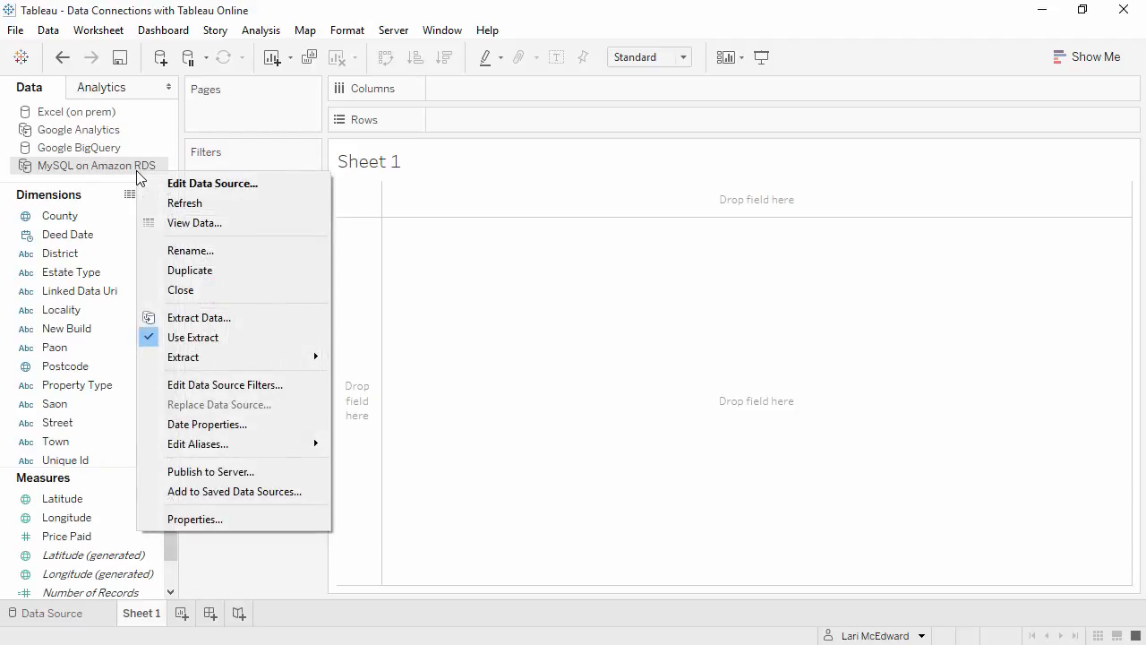
pyautogui.click(202, 475)
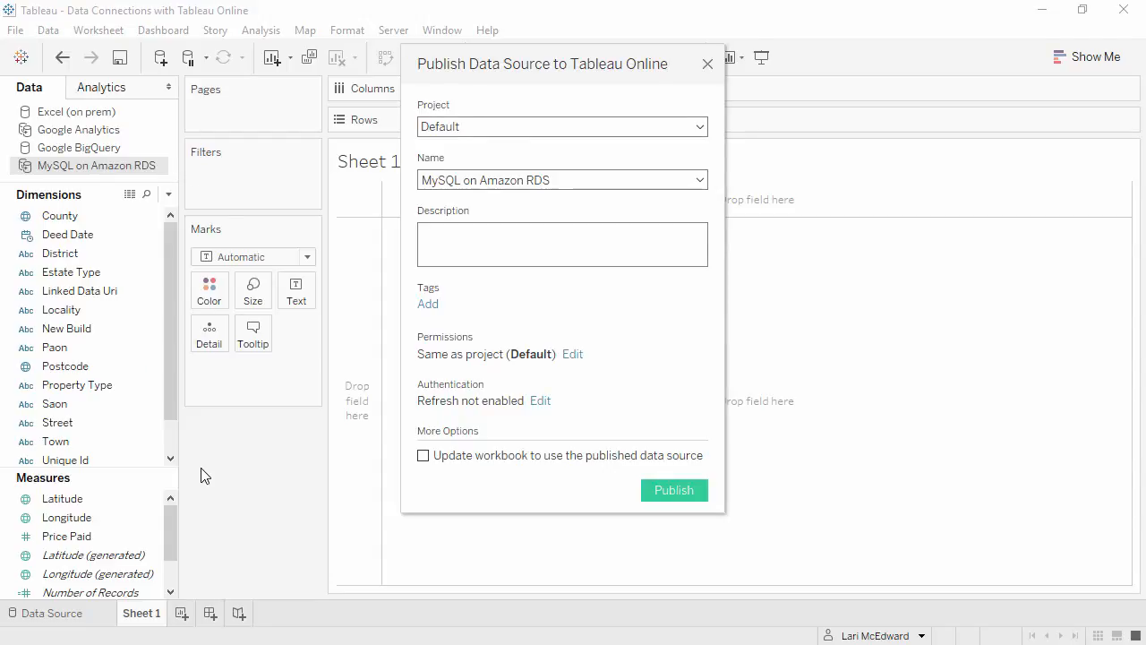
pyautogui.click(537, 402)
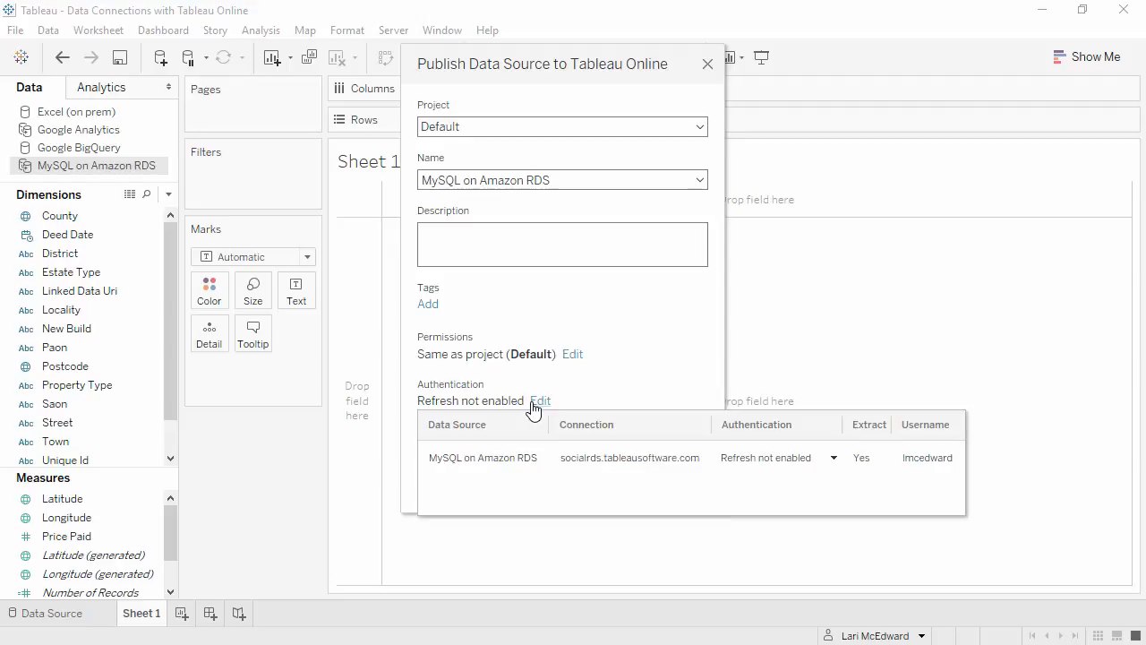
pyautogui.click(779, 455)
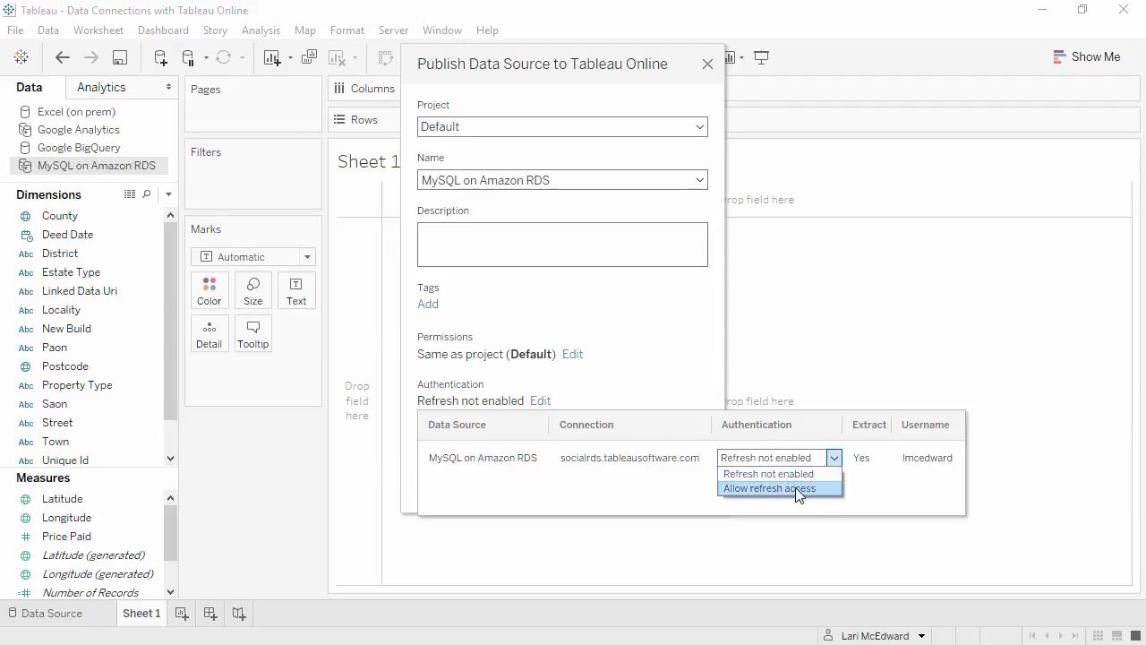
pyautogui.click(795, 487)
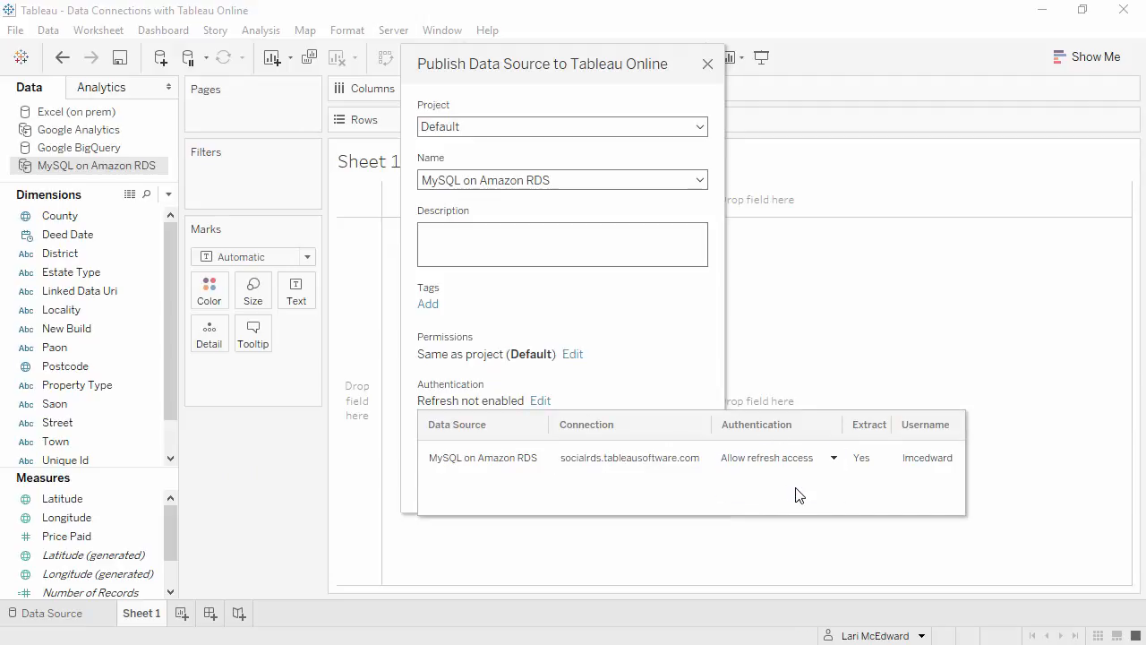
pyautogui.click(693, 400)
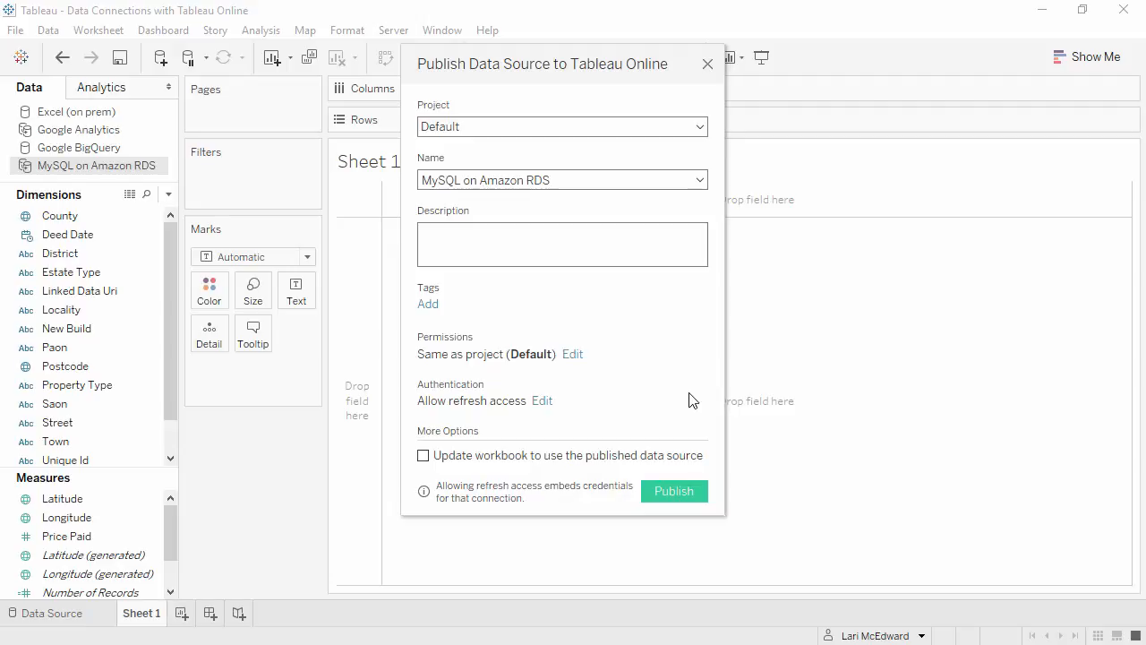
pyautogui.click(685, 491)
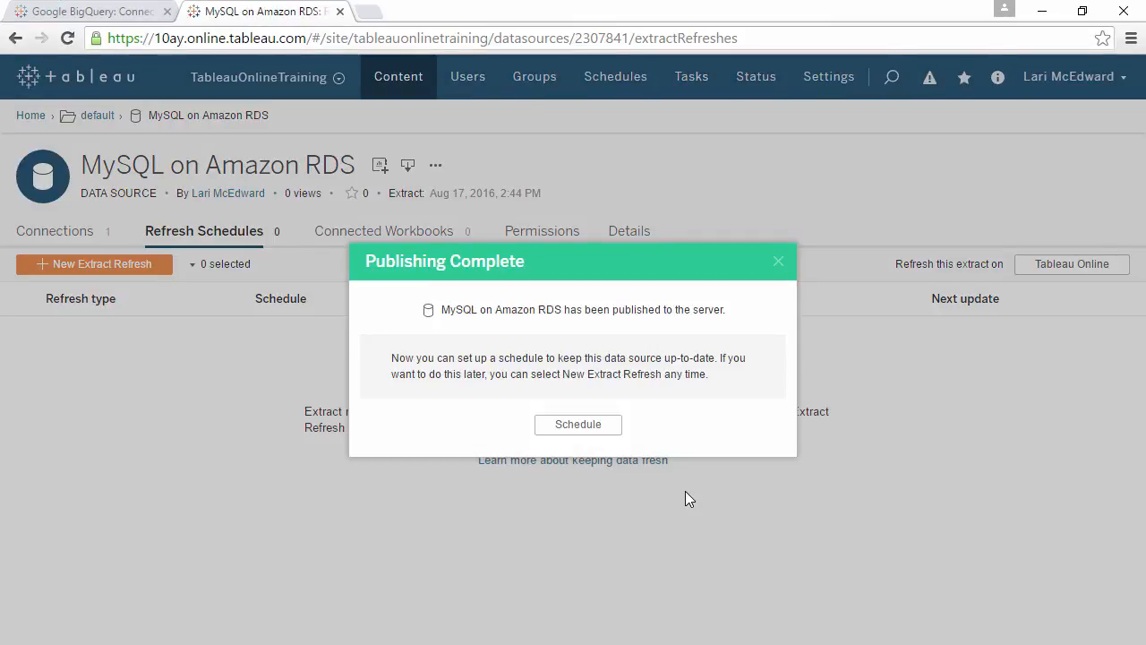
# Schedule an extract refresh for the MySQL on Amazon RDS data source with the Daily at 3:00 AM schedule
pyautogui.click(587, 427)
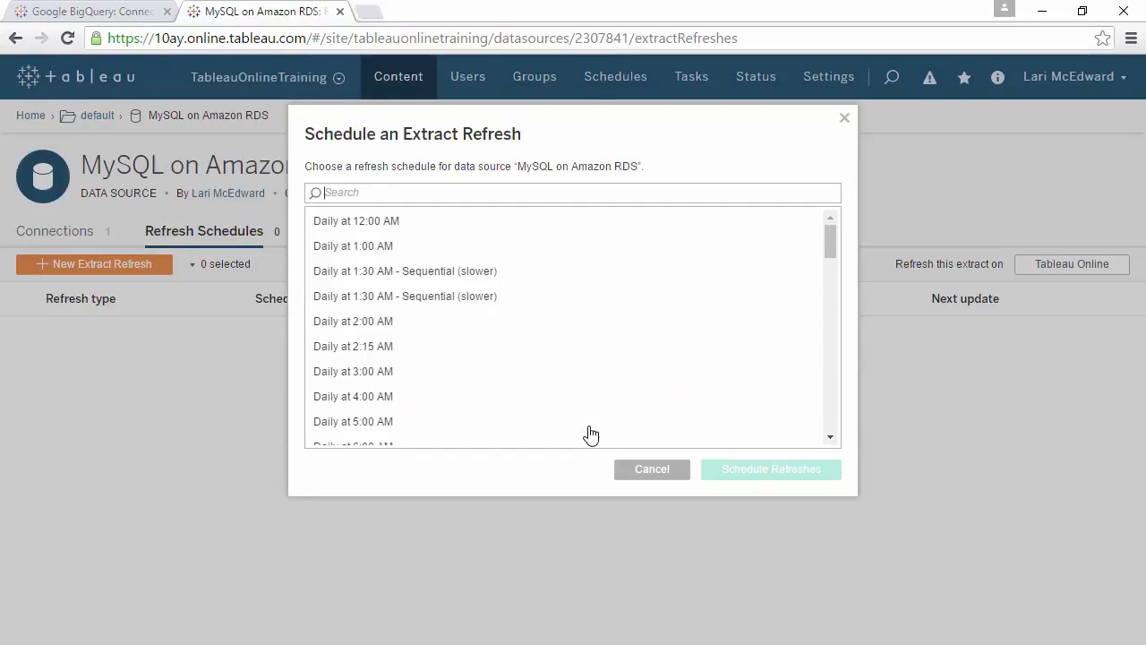
pyautogui.click(467, 380)
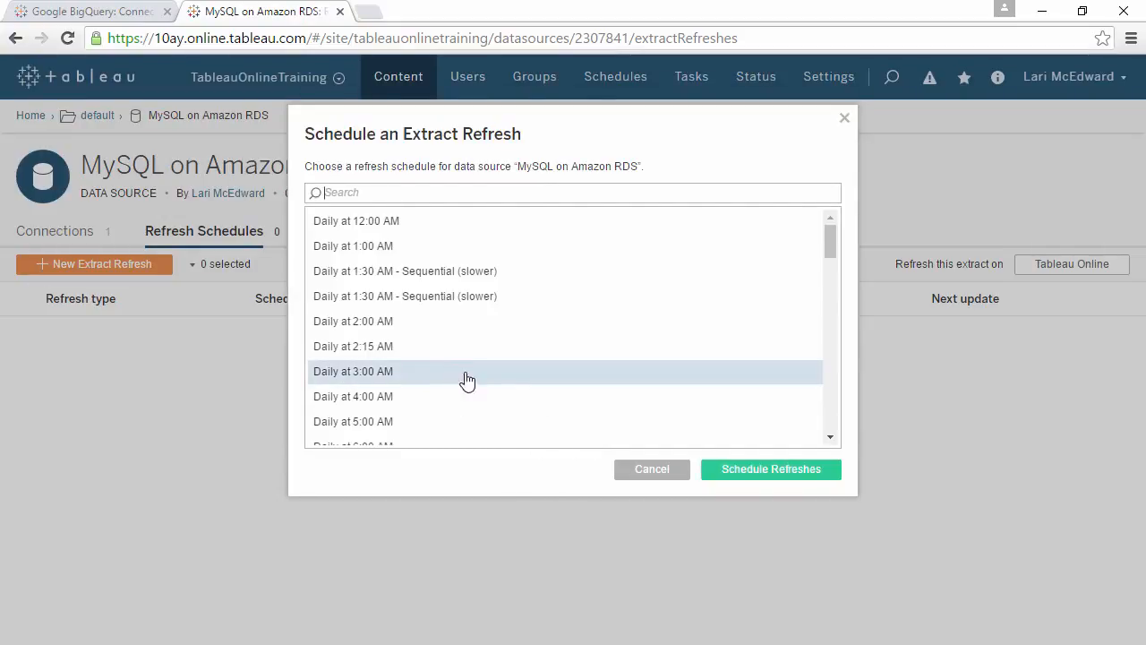
pyautogui.click(739, 477)
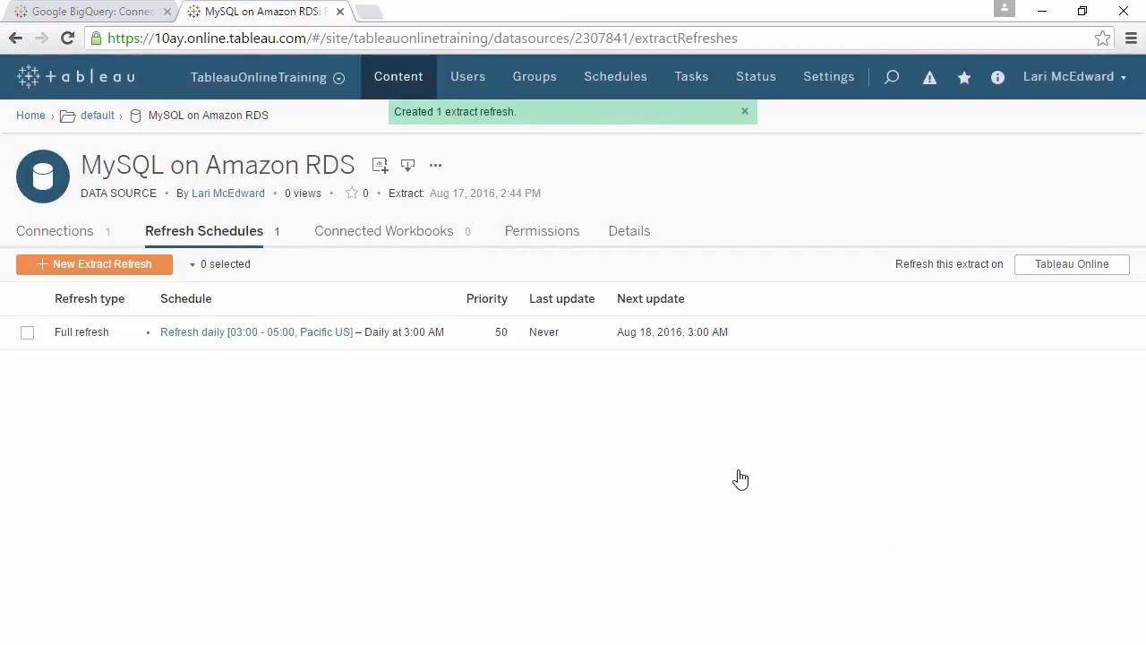
# Switch back to Tableau Desktop, publish the Google Analytics data source with Allow refresh access, and grant Tableau Server access to the Google account
pyautogui.click(1039, 12)
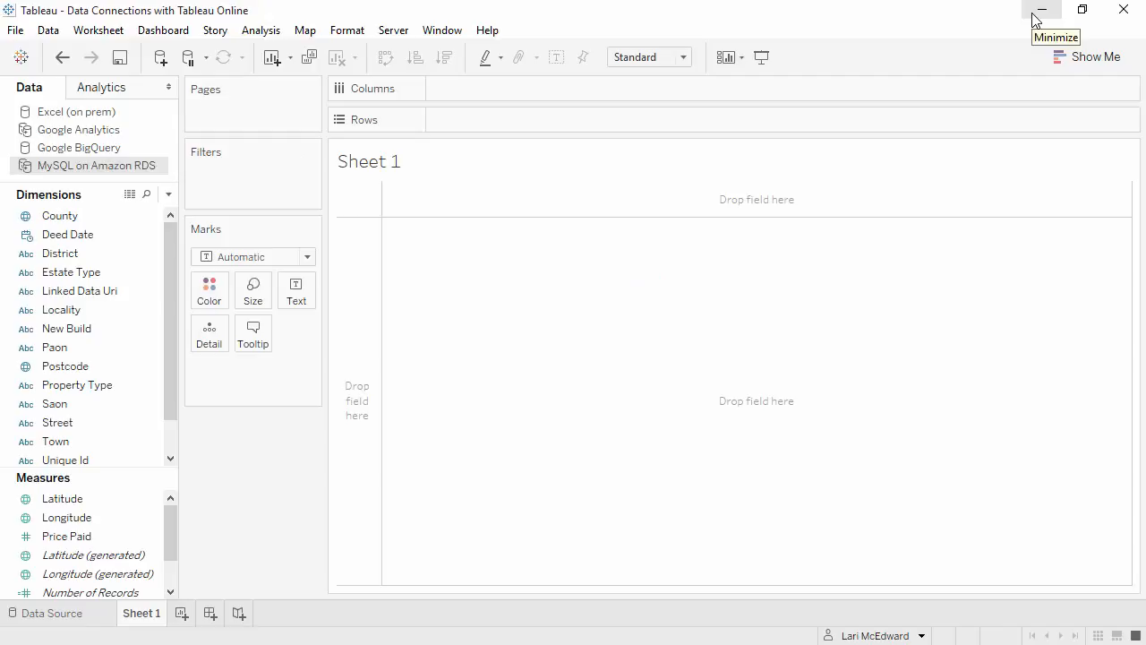
pyautogui.click(122, 135)
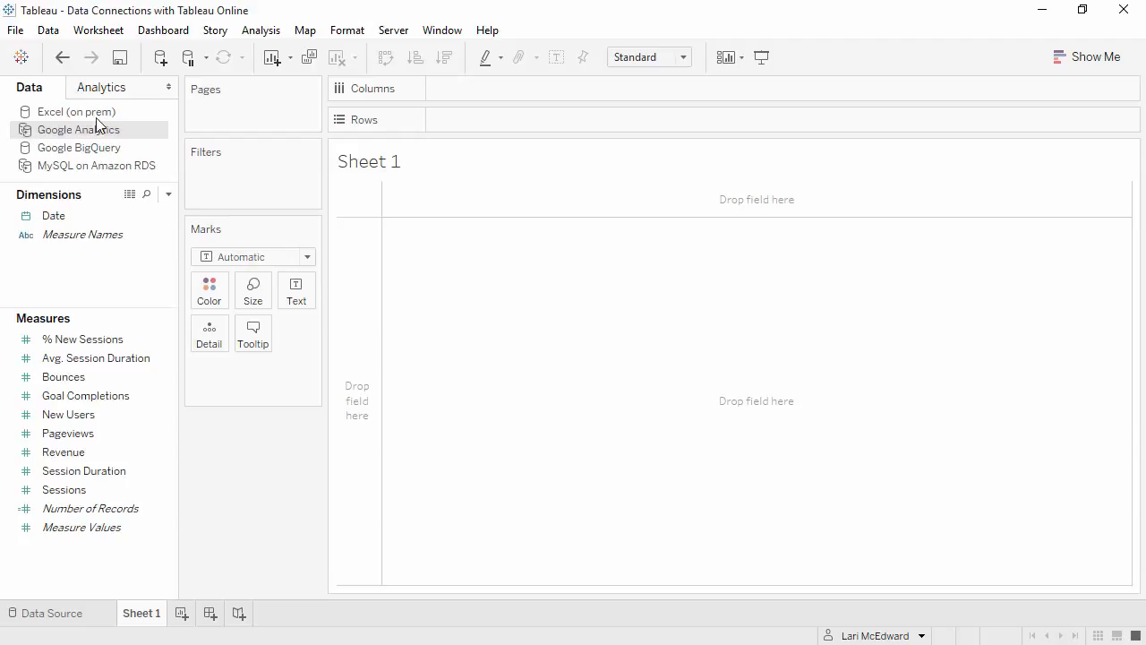
pyautogui.click(383, 38)
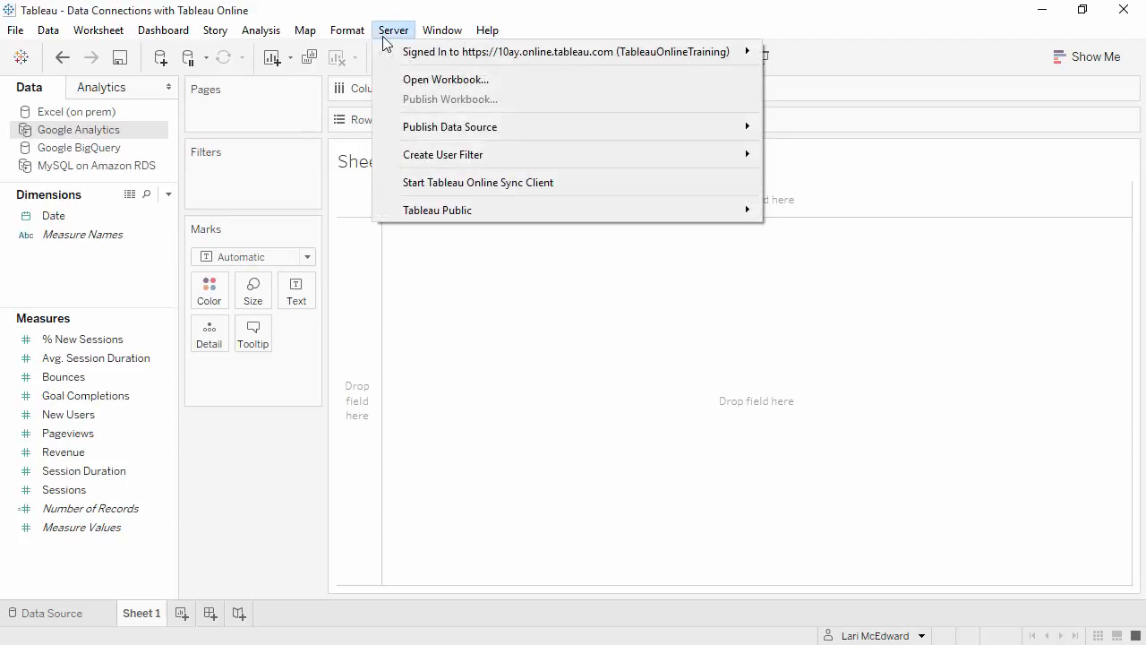
pyautogui.moveTo(427, 133)
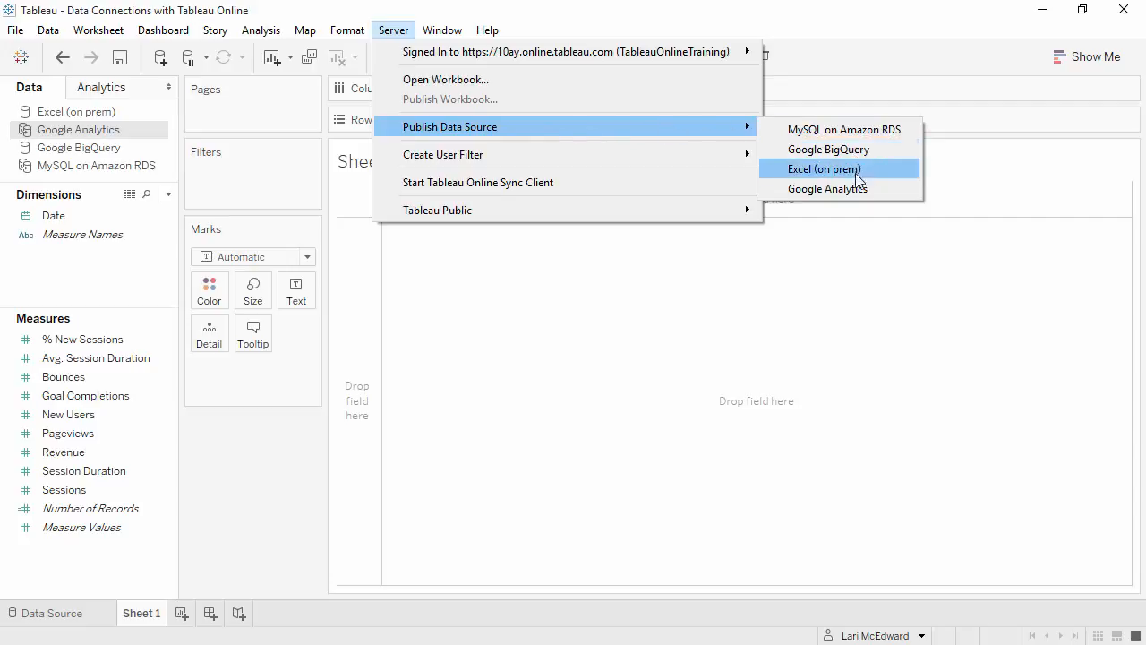
pyautogui.click(857, 197)
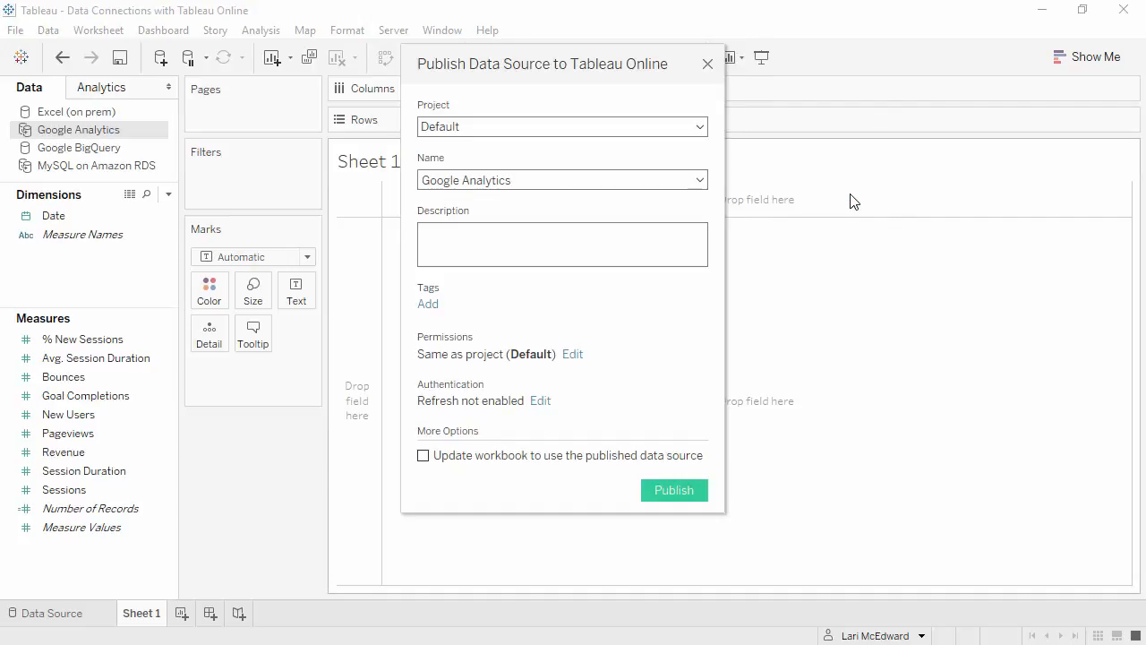
pyautogui.click(542, 402)
pyautogui.click(609, 457)
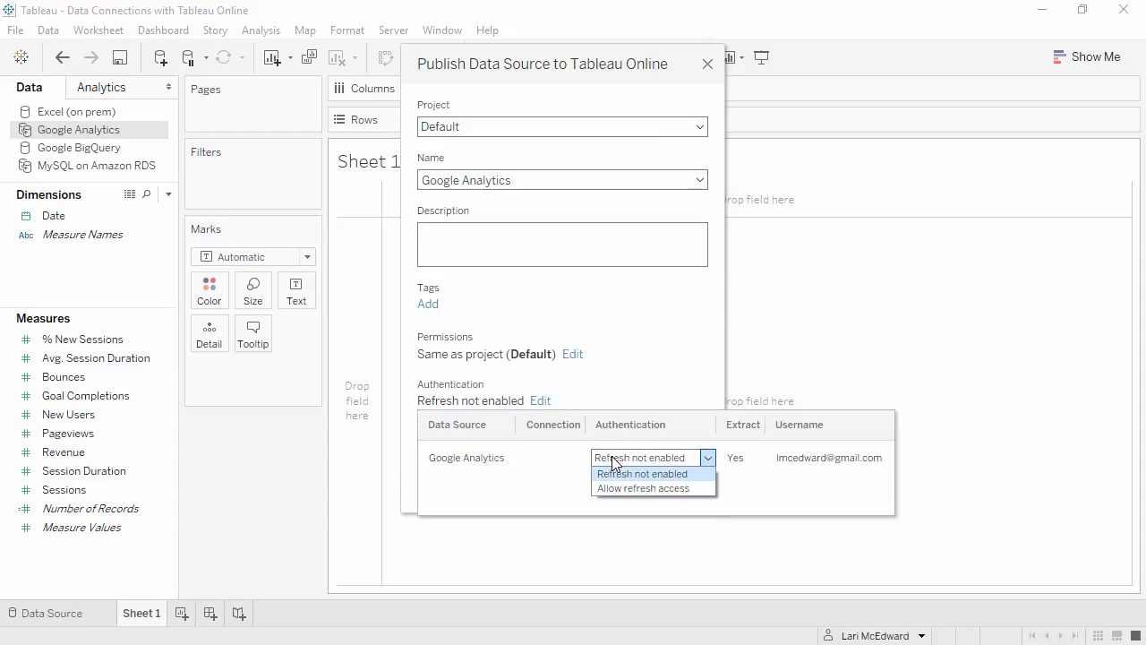
pyautogui.click(616, 487)
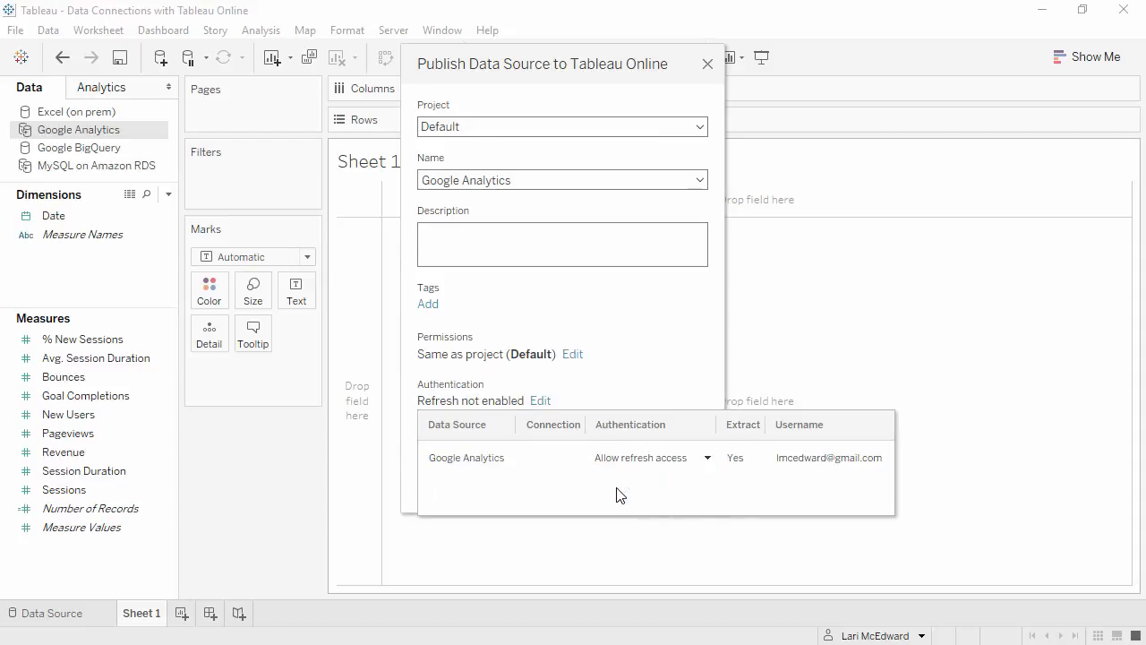
pyautogui.click(624, 408)
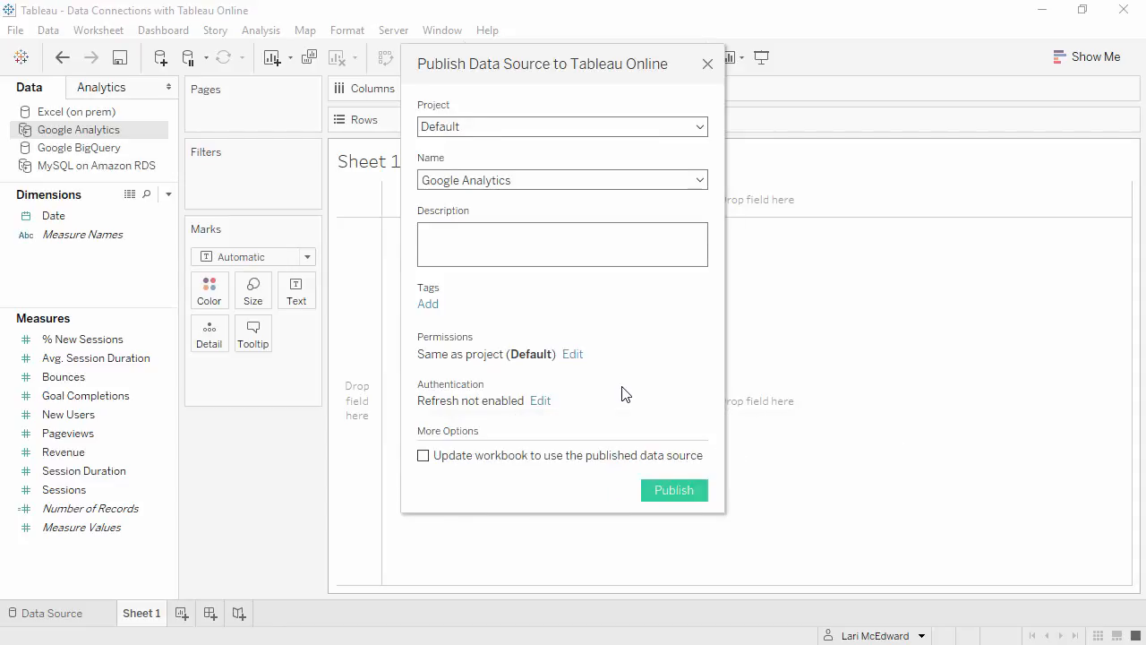
pyautogui.click(663, 491)
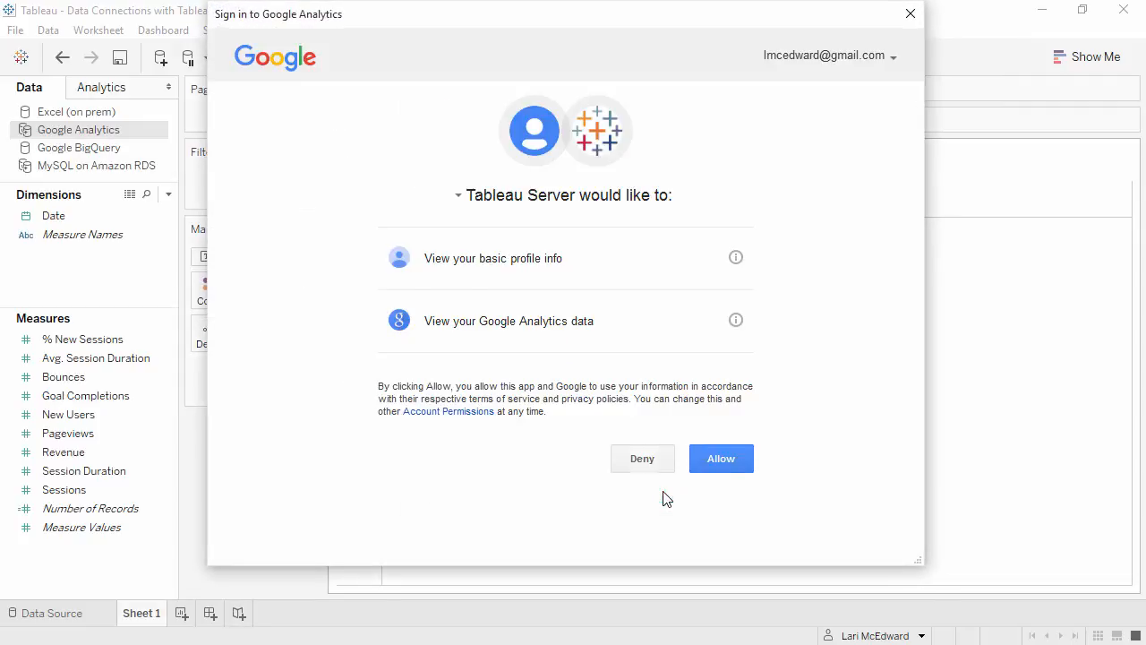
pyautogui.click(721, 458)
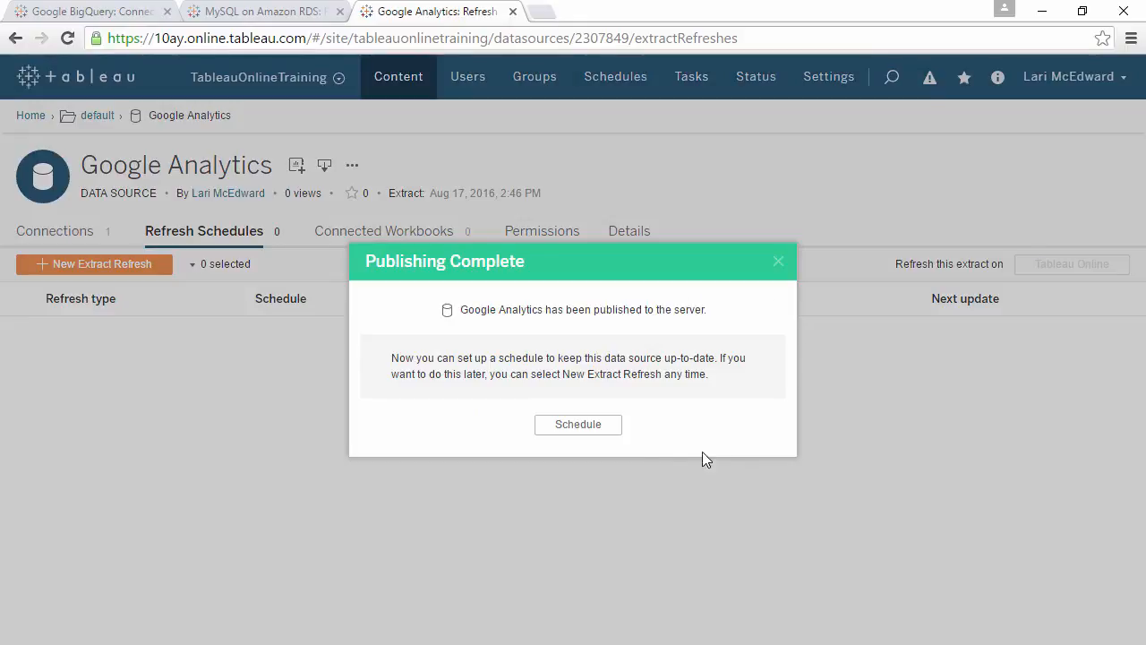
# Schedule the Google Analytics extract refresh as Daily at 2:15 AM and display the actions available for that refresh
pyautogui.click(581, 424)
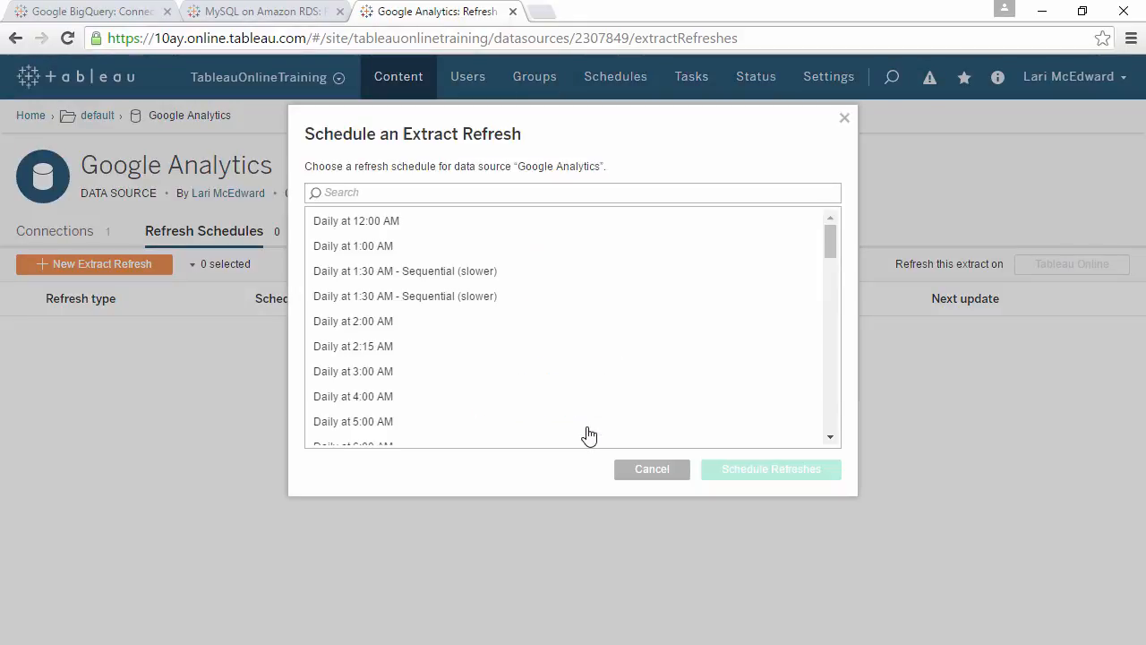
pyautogui.click(372, 357)
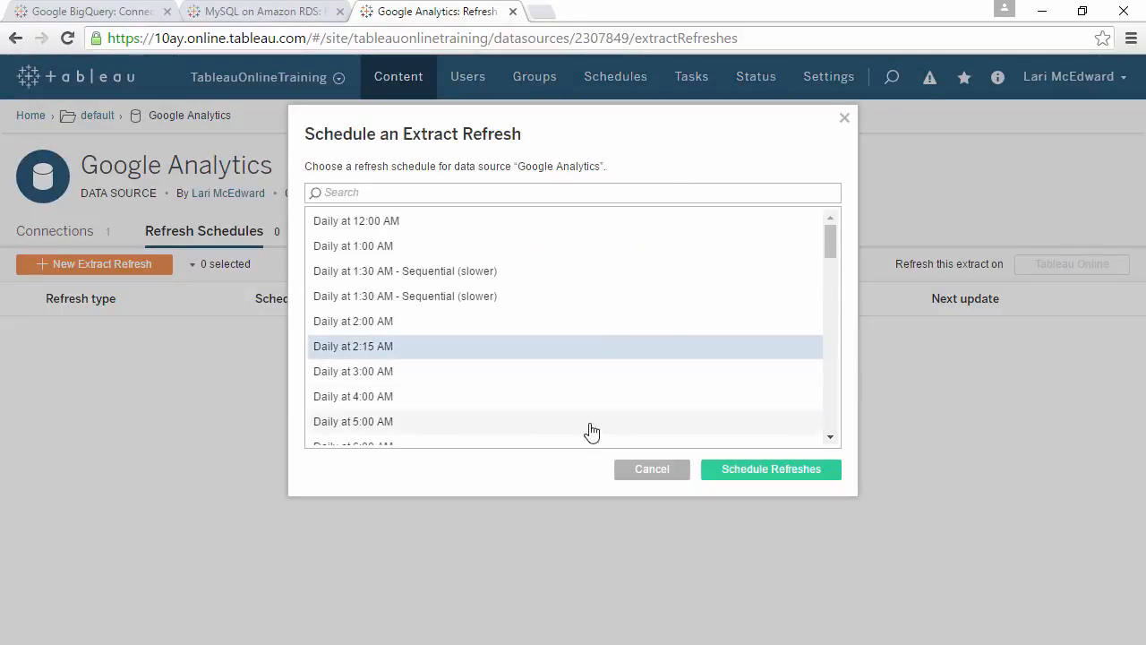
pyautogui.click(725, 476)
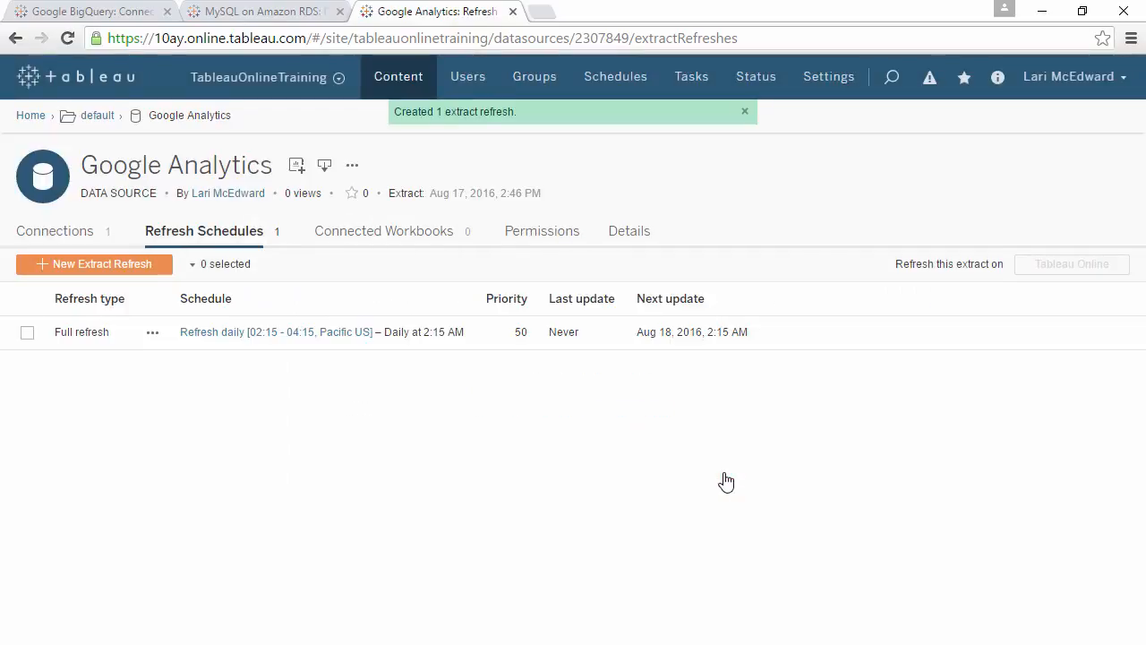
pyautogui.click(153, 334)
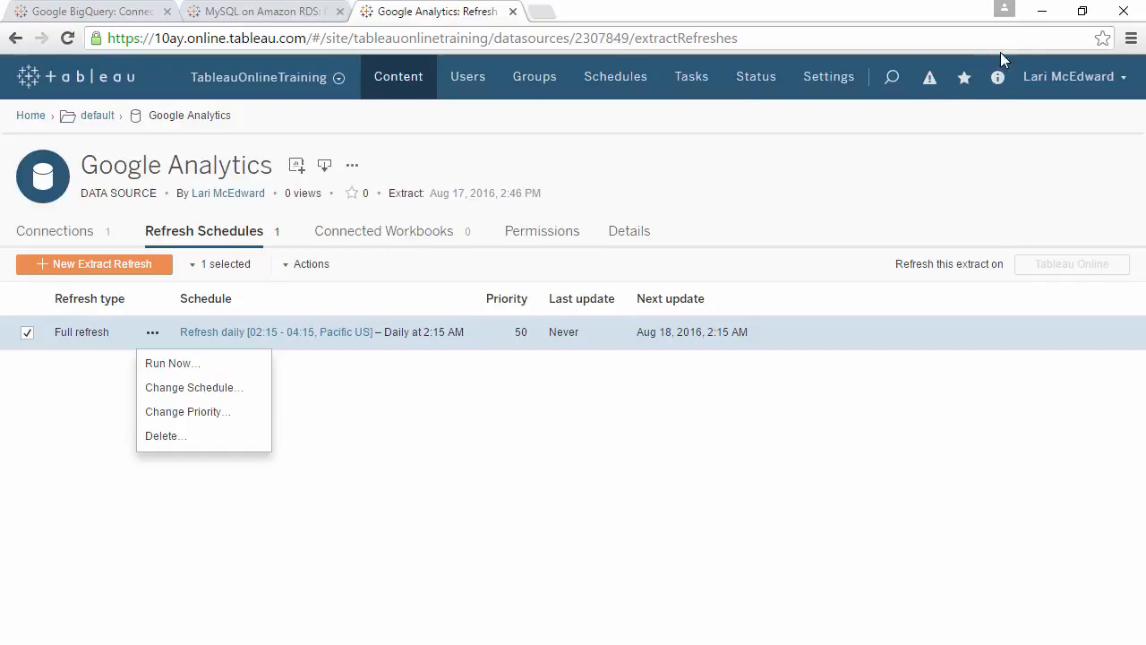
# Switch back to Tableau Desktop and publish the Excel (on prem) data source to the Default project on Tableau Online
pyautogui.click(1043, 12)
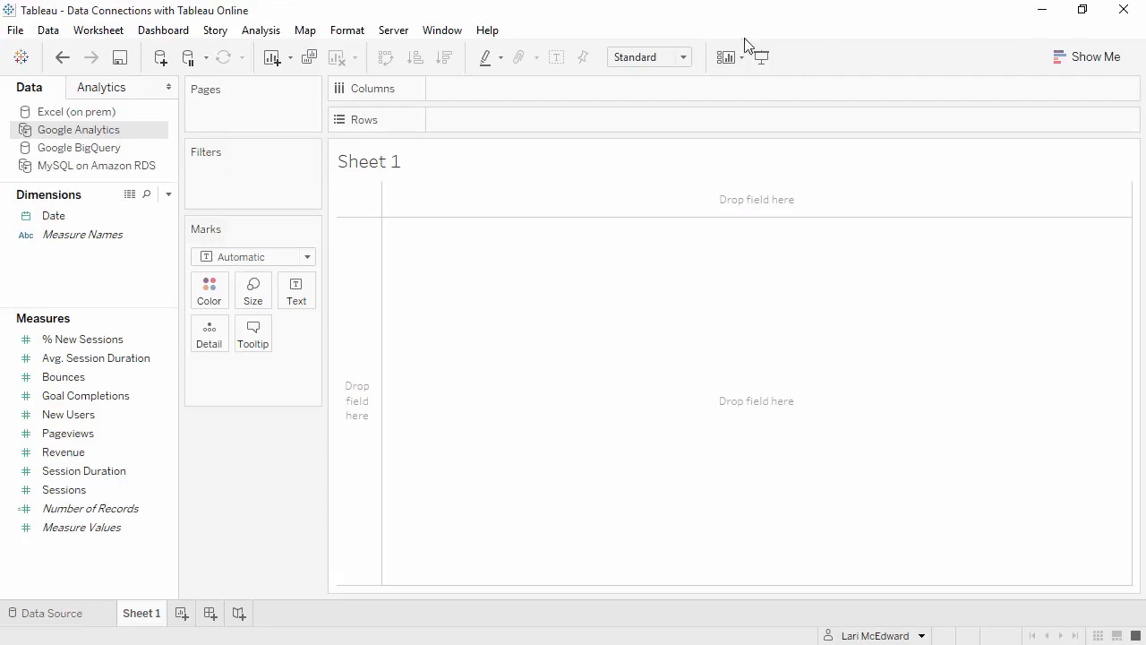
pyautogui.click(140, 114)
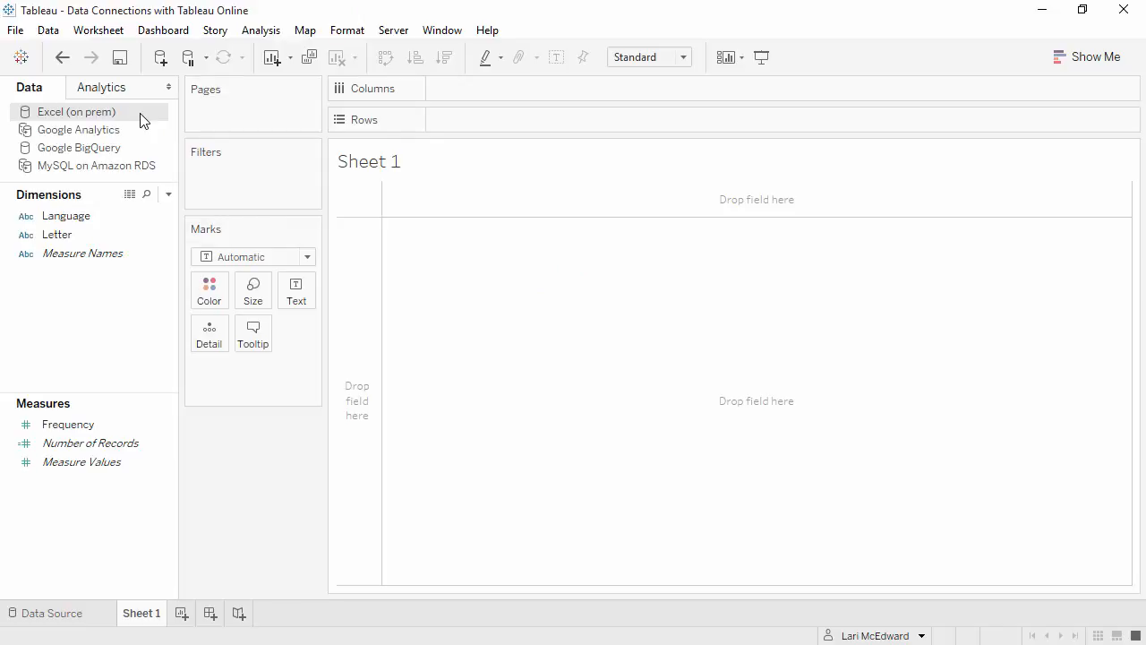
pyautogui.rightClick(141, 114)
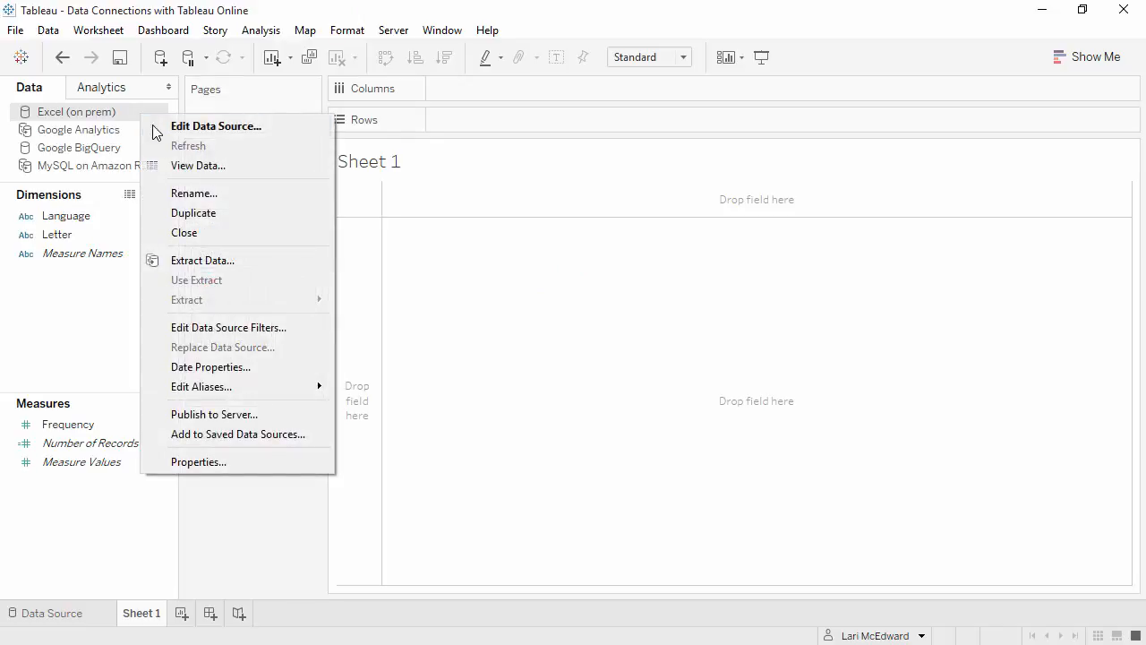
pyautogui.click(231, 414)
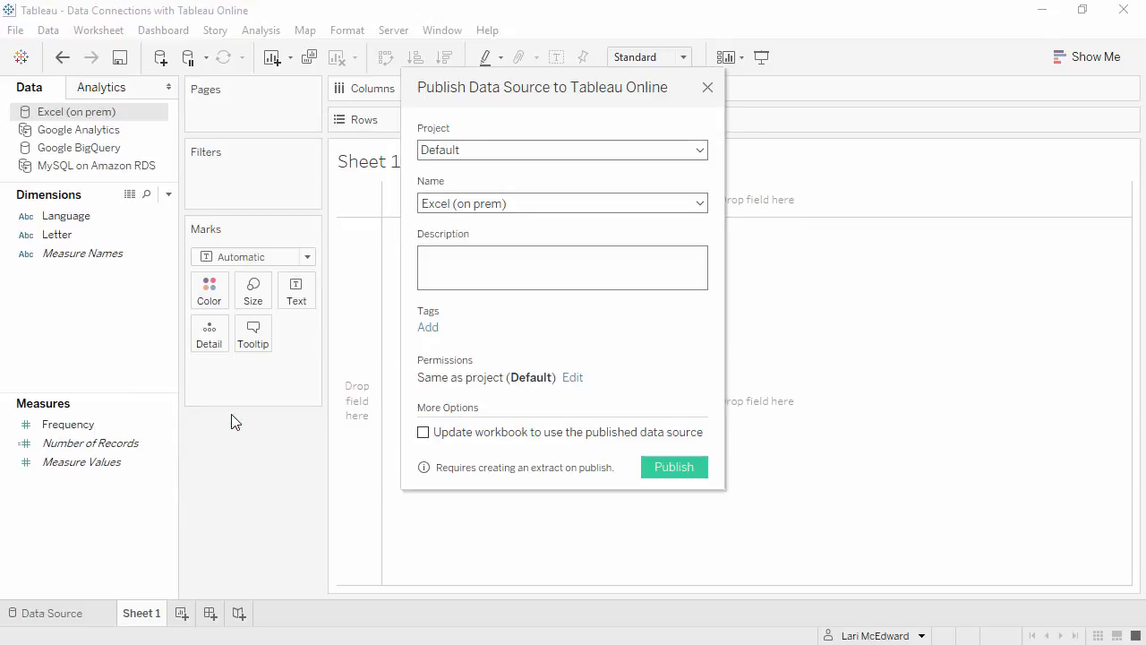
pyautogui.click(673, 466)
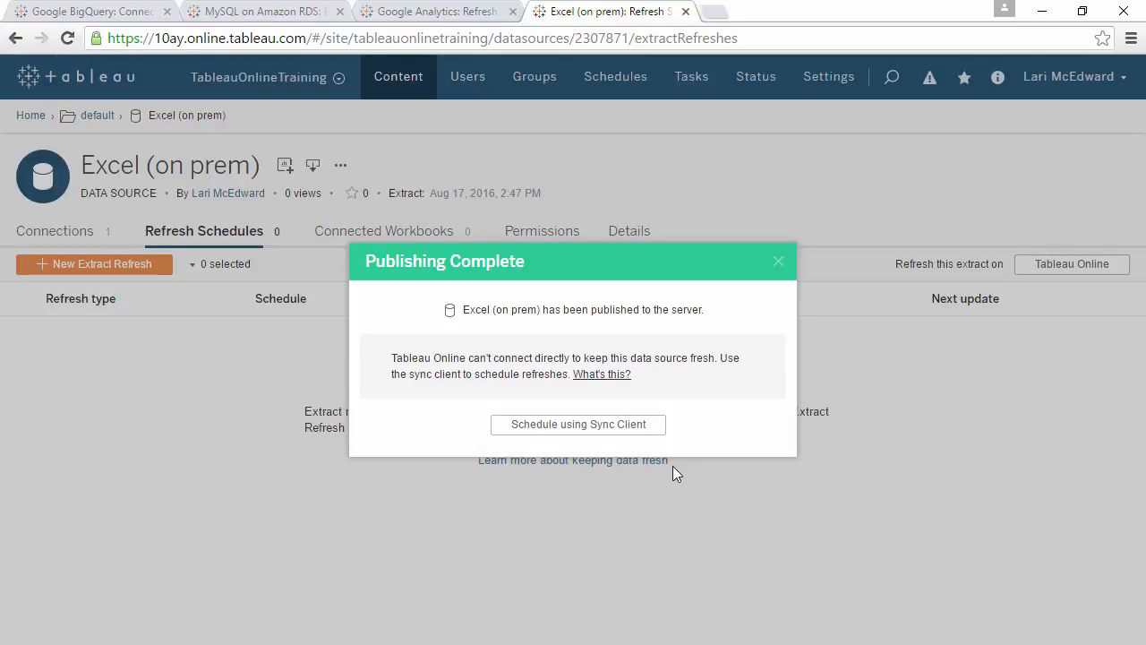
# Schedule the Excel (on prem) extract refresh through the sync client, using the Daily option with only Thursday selected at 5 AM
pyautogui.click(629, 428)
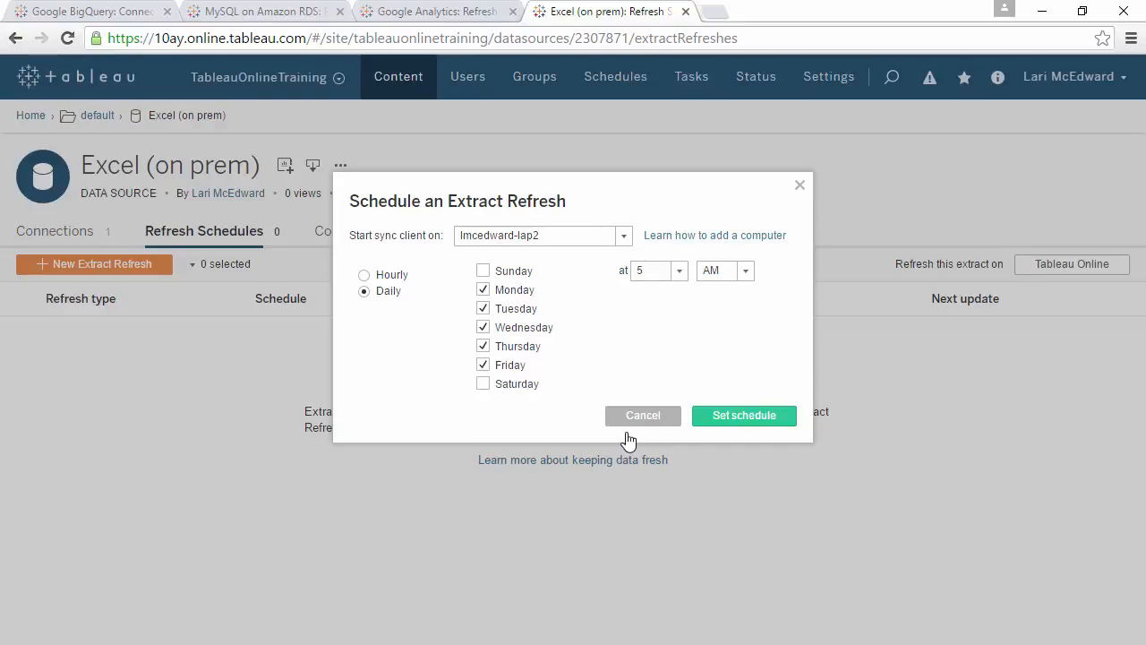
pyautogui.click(484, 365)
pyautogui.click(484, 327)
pyautogui.click(483, 308)
pyautogui.click(483, 290)
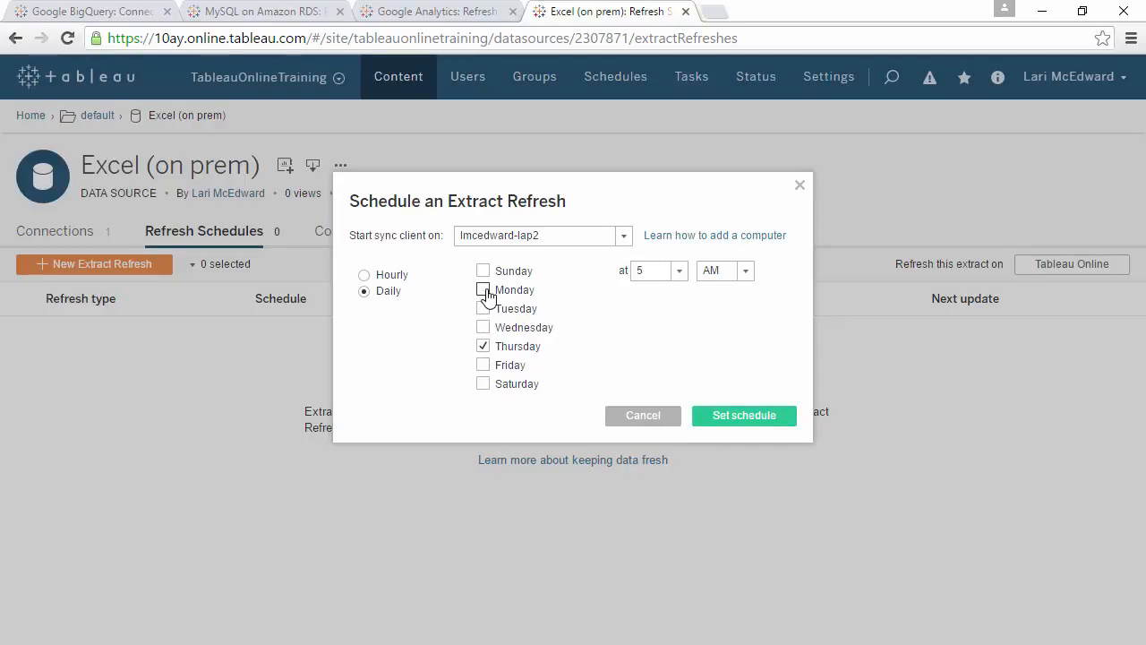
pyautogui.click(725, 417)
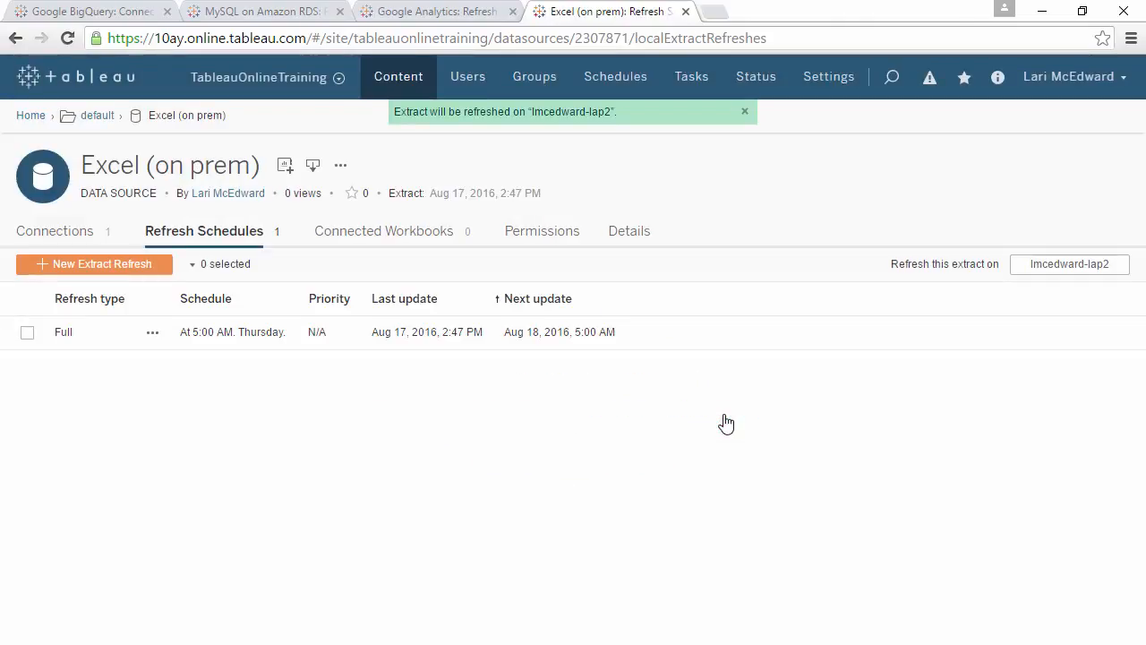